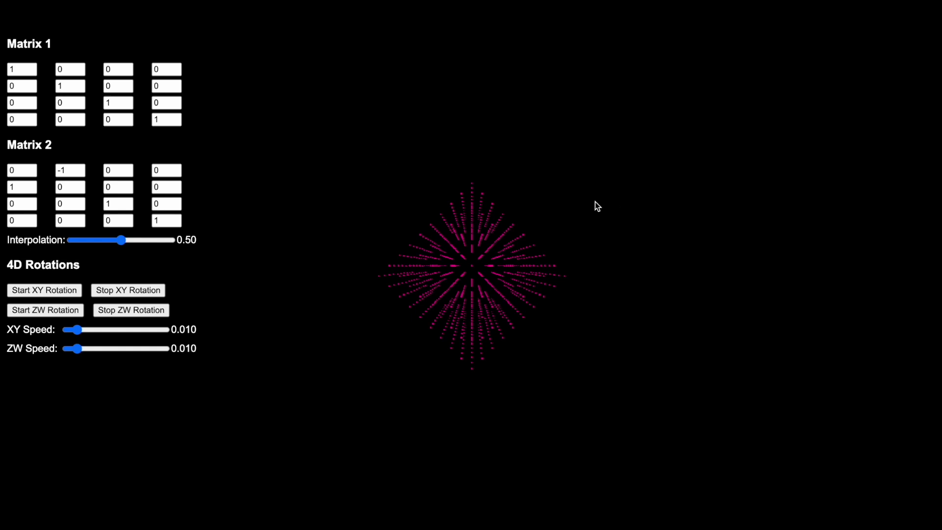
- Orbit the point lattice away from the head-on star view into a tilted cube orientation
{"action": "left_click_drag", "start_coordinate": [596, 202], "coordinate": [612, 228]}
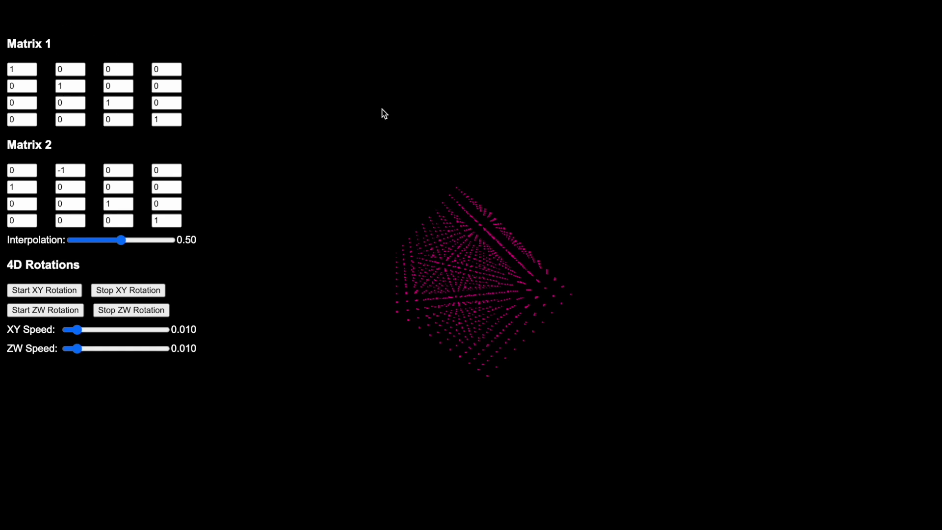
- Rotate the lattice through several viewing angles, ending back at the star-like front view
{"action": "left_click_drag", "start_coordinate": [530, 260], "coordinate": [512, 218]}
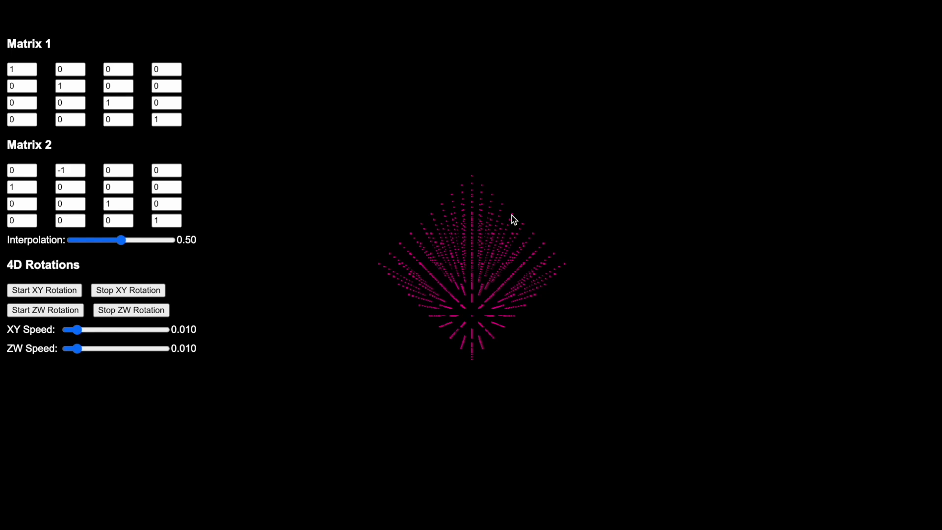
{"action": "left_click_drag", "start_coordinate": [512, 216], "coordinate": [555, 214]}
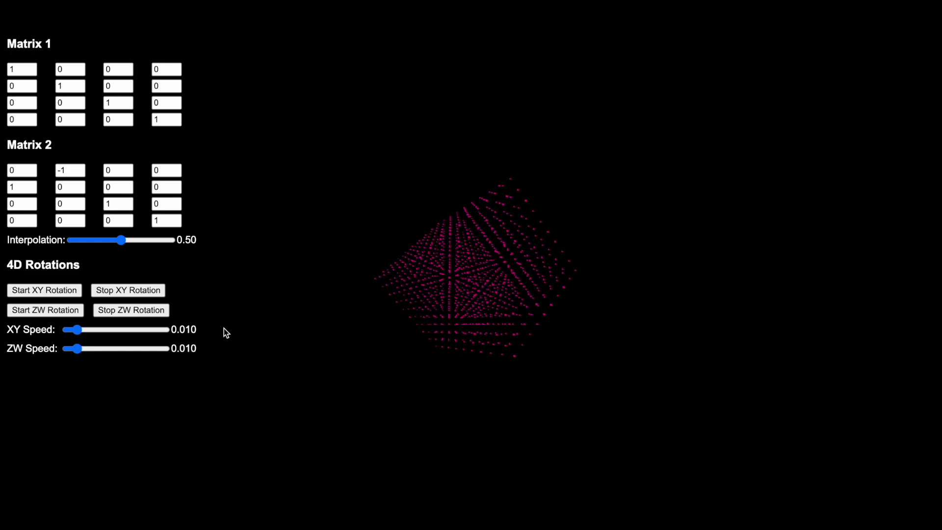
{"action": "left_click_drag", "start_coordinate": [470, 269], "coordinate": [416, 374]}
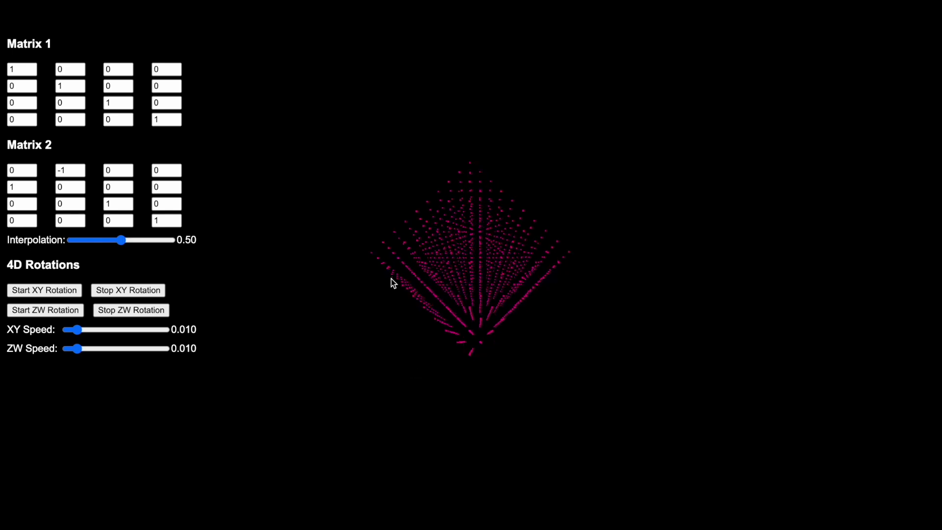
{"action": "mouse_move", "coordinate": [391, 282]}
{"action": "left_mouse_down"}
{"action": "mouse_move", "coordinate": [392, 303]}
{"action": "mouse_move", "coordinate": [388, 293]}
{"action": "mouse_move", "coordinate": [395, 295]}
{"action": "left_mouse_up"}
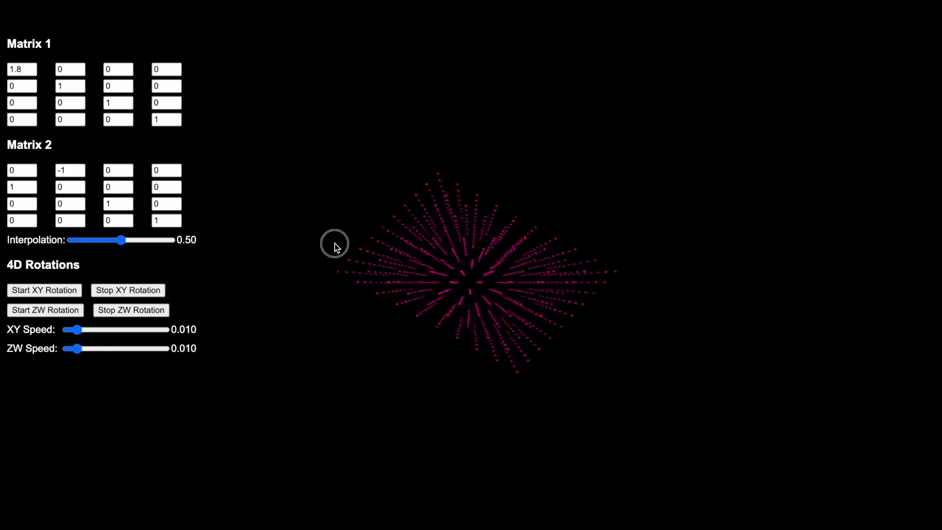
- Stretch Matrix 1's top-left entry to 1.8, lower it to 1.4, then reset it to 1
{"action": "left_click_drag", "start_coordinate": [334, 244], "coordinate": [401, 169]}
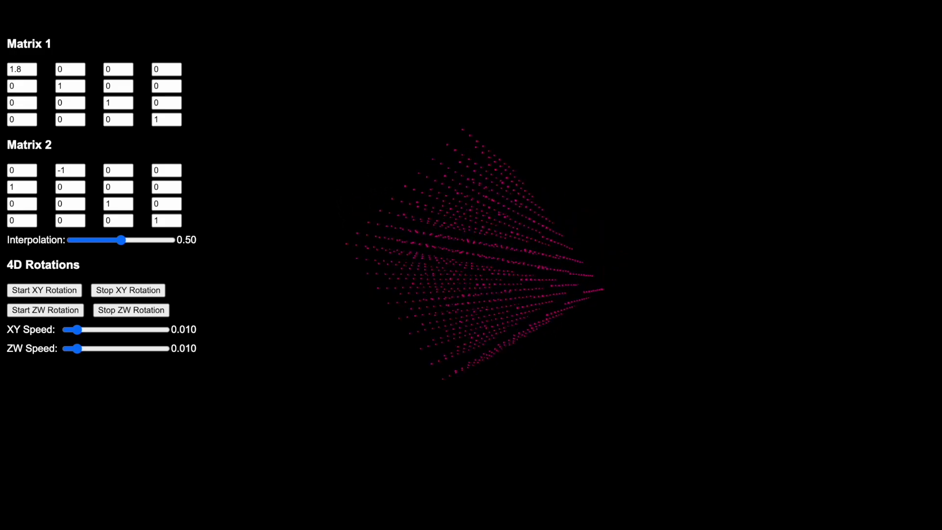
{"action": "left_click", "coordinate": [30, 71]}
{"action": "left_click", "coordinate": [30, 71]}
{"action": "left_click", "coordinate": [30, 71]}
{"action": "left_click", "coordinate": [30, 71]}
{"action": "left_click_drag", "start_coordinate": [385, 249], "coordinate": [471, 241]}
{"action": "double_click", "coordinate": [19, 69]}
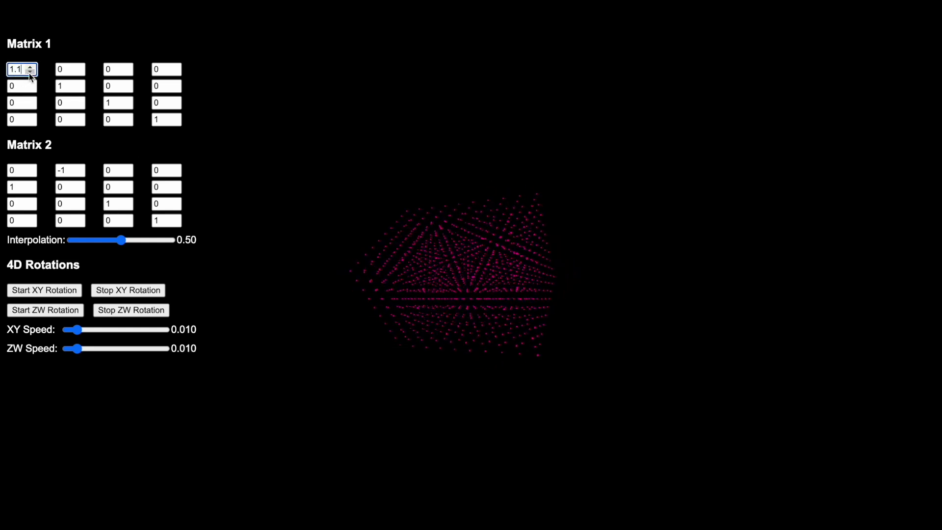
{"action": "type", "text": "1"}
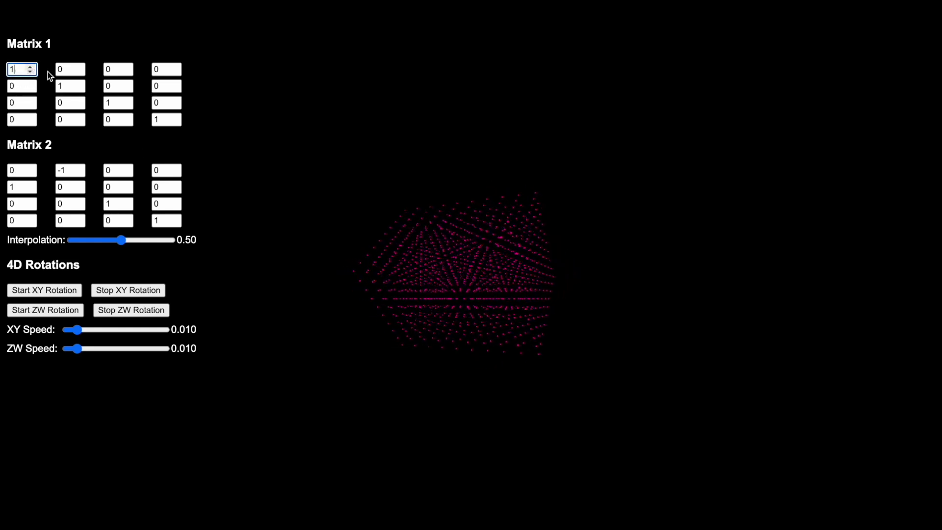
- Shear the lattice by stepping Matrix 1 row 1, column 2 up through 0.5 and 0.9 to 1
{"action": "left_click", "coordinate": [80, 66]}
{"action": "double_click", "coordinate": [79, 67]}
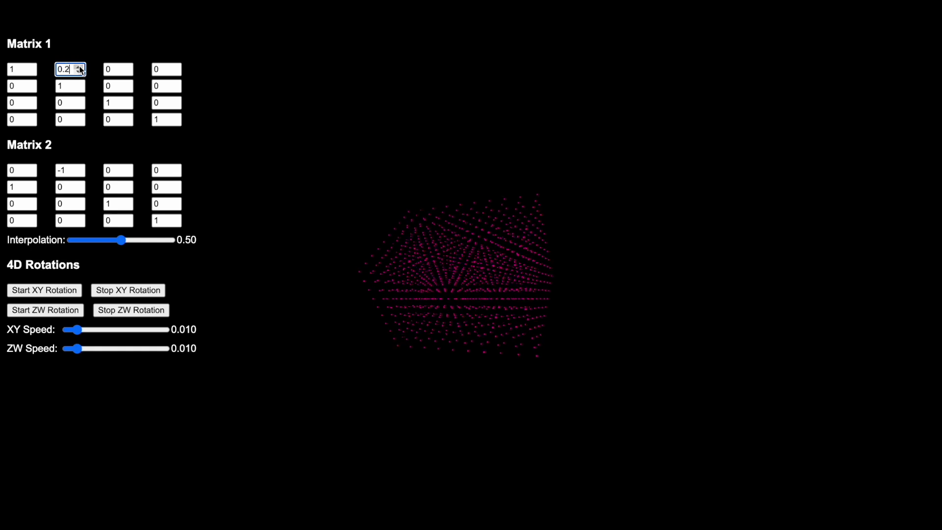
{"action": "left_click", "coordinate": [79, 67]}
{"action": "left_click", "coordinate": [79, 66]}
{"action": "left_click", "coordinate": [79, 66]}
{"action": "double_click", "coordinate": [79, 67]}
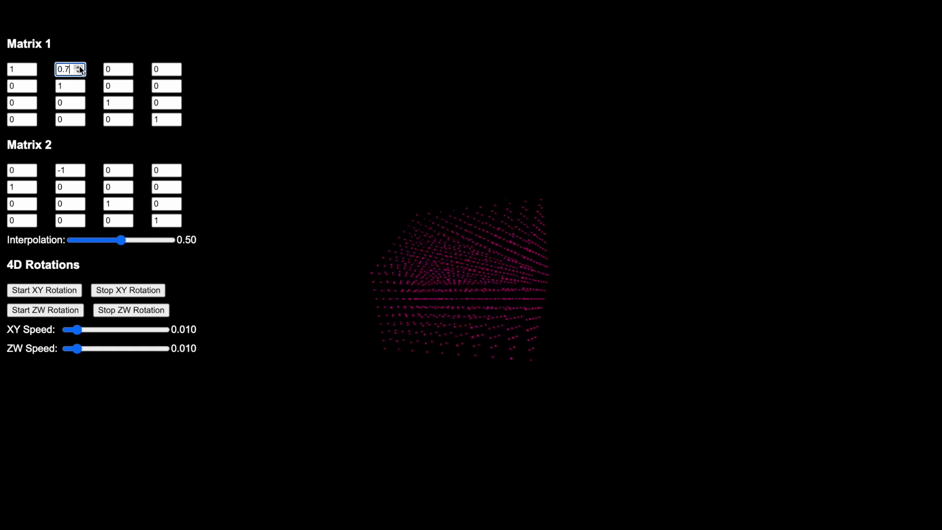
{"action": "left_click", "coordinate": [79, 66]}
{"action": "left_click", "coordinate": [79, 67]}
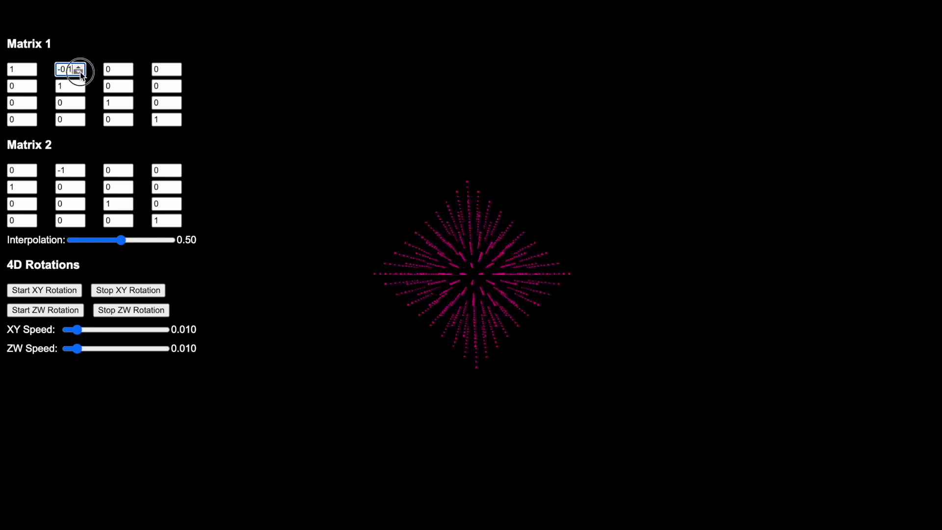
- Zero Matrix 1 row 1, column 2, set row 2, column 1 to -0.3, and set interpolation to 0.00
{"action": "left_click", "coordinate": [79, 67]}
{"action": "left_click", "coordinate": [29, 88]}
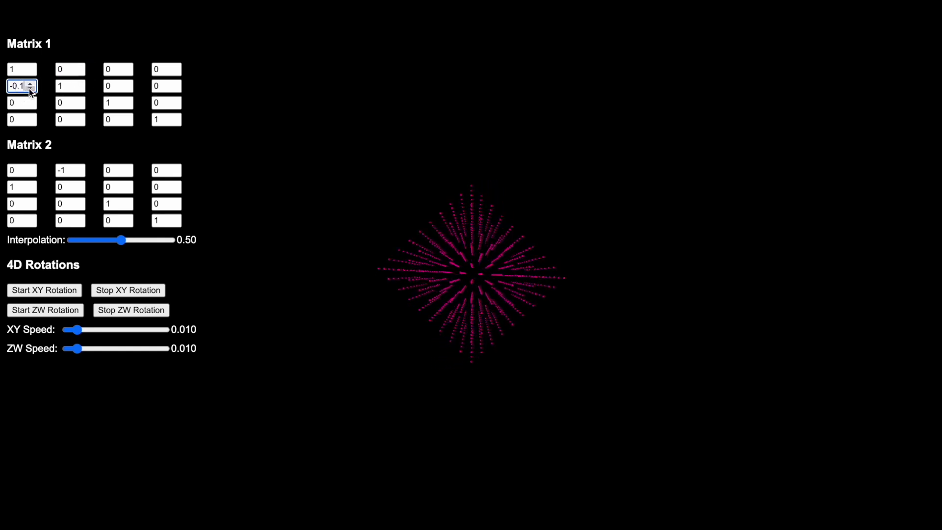
{"action": "left_click", "coordinate": [29, 88]}
{"action": "left_click_drag", "start_coordinate": [120, 240], "coordinate": [59, 241]}
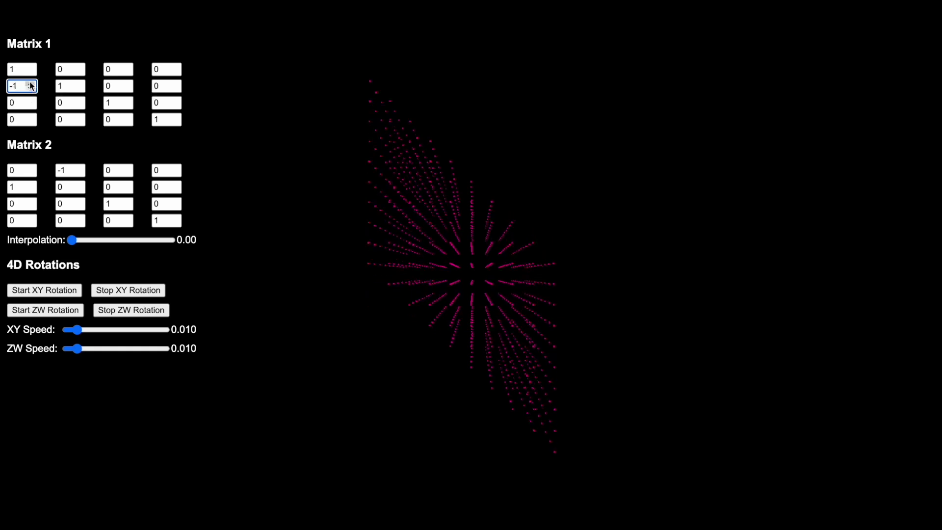
- Raise Matrix 1 row 2, column 1 to -0.5 and halve the top-left scale to 0.5
{"action": "left_click", "coordinate": [31, 84]}
{"action": "left_click", "coordinate": [30, 84]}
{"action": "left_click", "coordinate": [30, 84]}
{"action": "left_click", "coordinate": [31, 84]}
{"action": "left_click", "coordinate": [31, 84]}
{"action": "left_click", "coordinate": [31, 84]}
{"action": "left_click", "coordinate": [30, 83]}
{"action": "left_click", "coordinate": [31, 84]}
{"action": "left_click", "coordinate": [30, 84]}
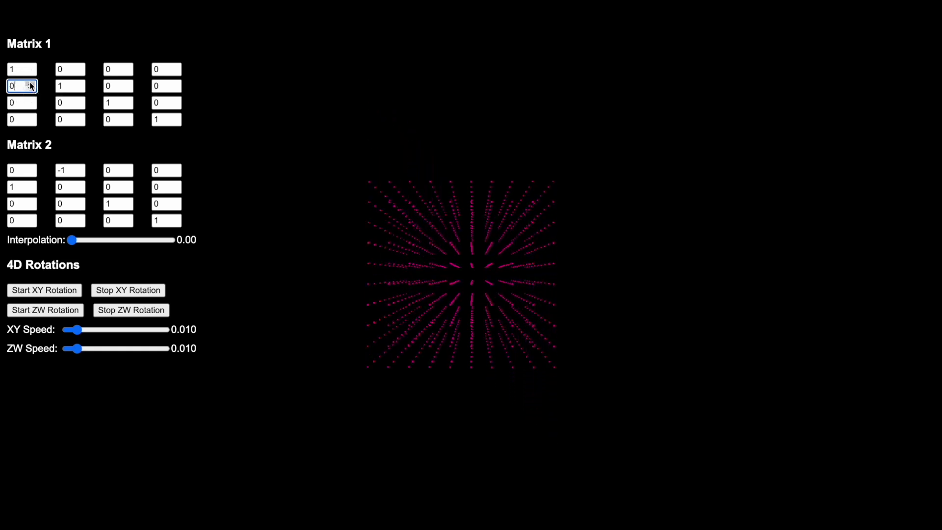
{"action": "left_click", "coordinate": [30, 72]}
{"action": "left_click", "coordinate": [30, 72]}
{"action": "left_click", "coordinate": [30, 72]}
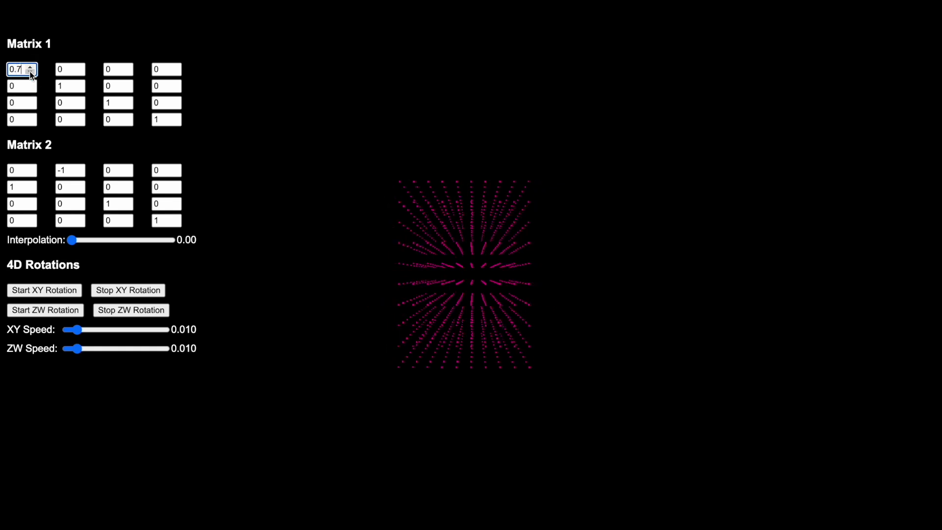
{"action": "left_click", "coordinate": [30, 73]}
{"action": "left_click", "coordinate": [30, 72]}
- Lower Matrix 1 row 2, column 2 to 0.5 and add 0.4 shear in row 1, column 2
{"action": "left_click", "coordinate": [80, 88]}
{"action": "left_click", "coordinate": [79, 88]}
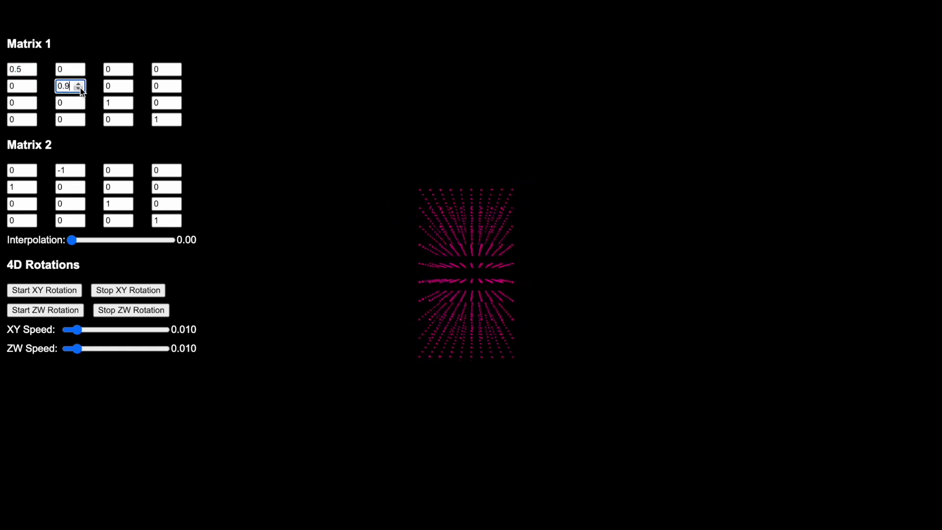
{"action": "left_click", "coordinate": [80, 89]}
{"action": "left_click", "coordinate": [80, 88]}
{"action": "left_click", "coordinate": [80, 88]}
{"action": "left_click", "coordinate": [80, 67]}
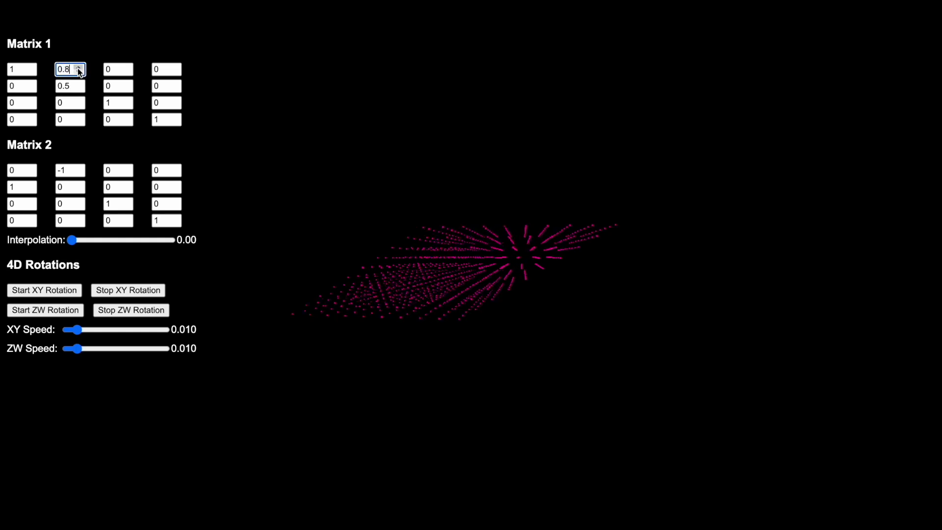
- Restore row 2, column 2 to 1, set row 1, column 2 to -0.7 and row 2, column 1 to -1
{"action": "left_click", "coordinate": [78, 84]}
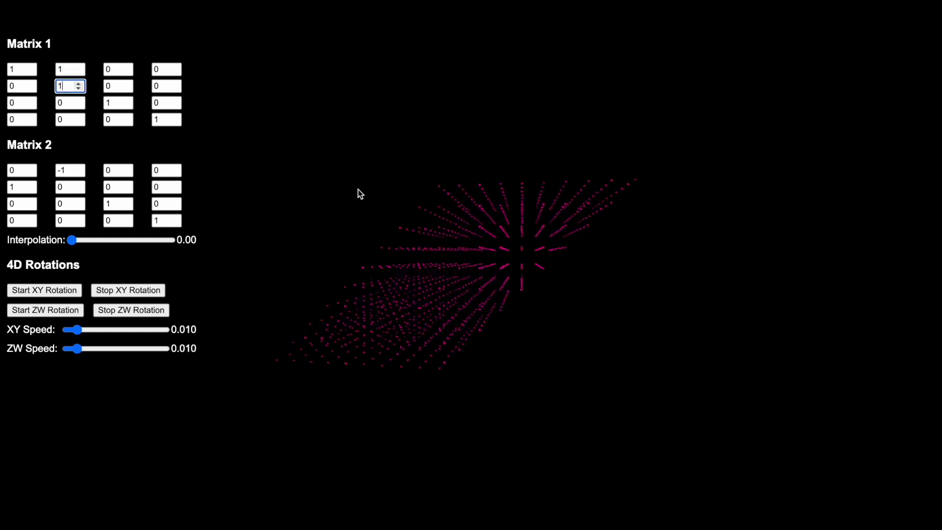
{"action": "left_click_drag", "start_coordinate": [360, 194], "coordinate": [422, 195]}
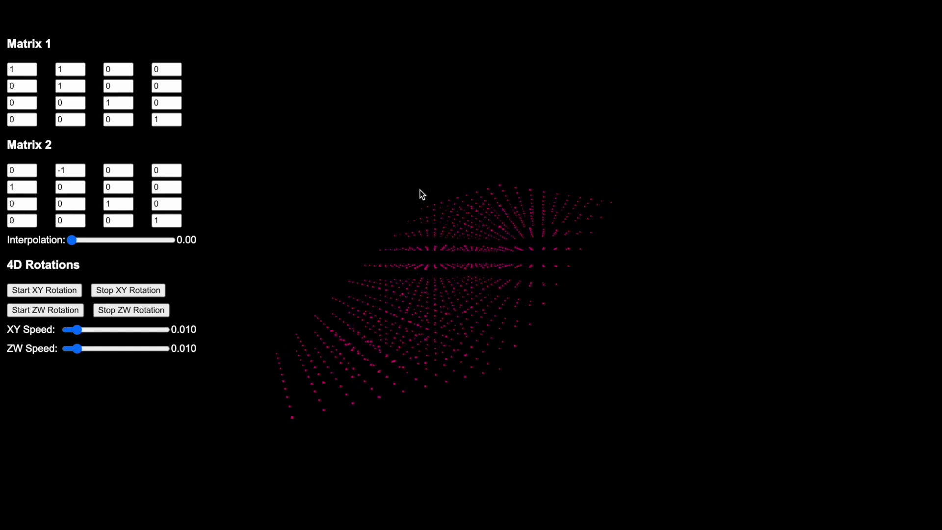
{"action": "left_click", "coordinate": [80, 72]}
{"action": "left_click", "coordinate": [79, 72]}
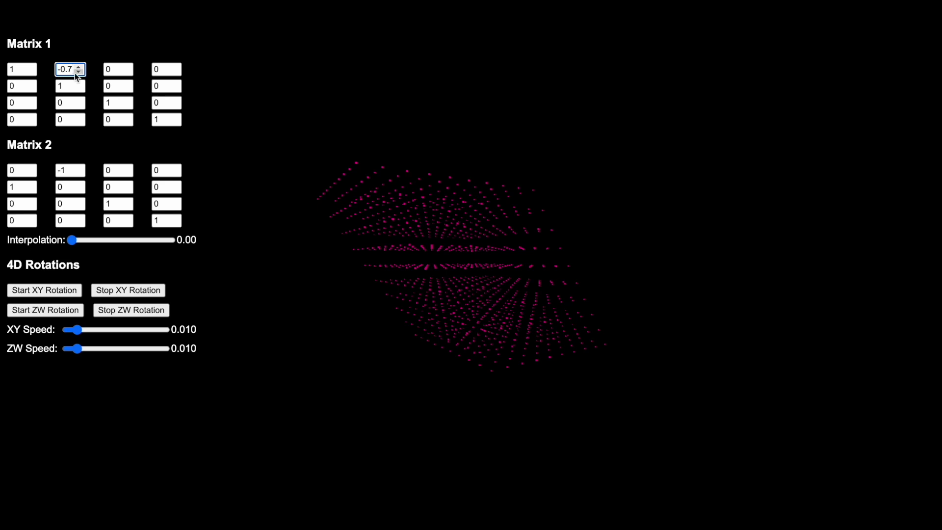
{"action": "left_click", "coordinate": [30, 89]}
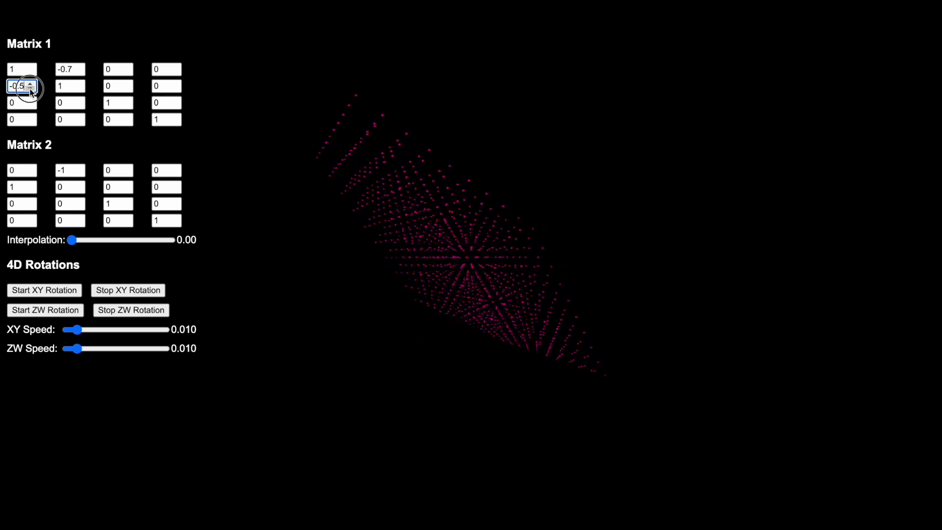
{"action": "left_click", "coordinate": [30, 89]}
{"action": "left_click", "coordinate": [30, 88]}
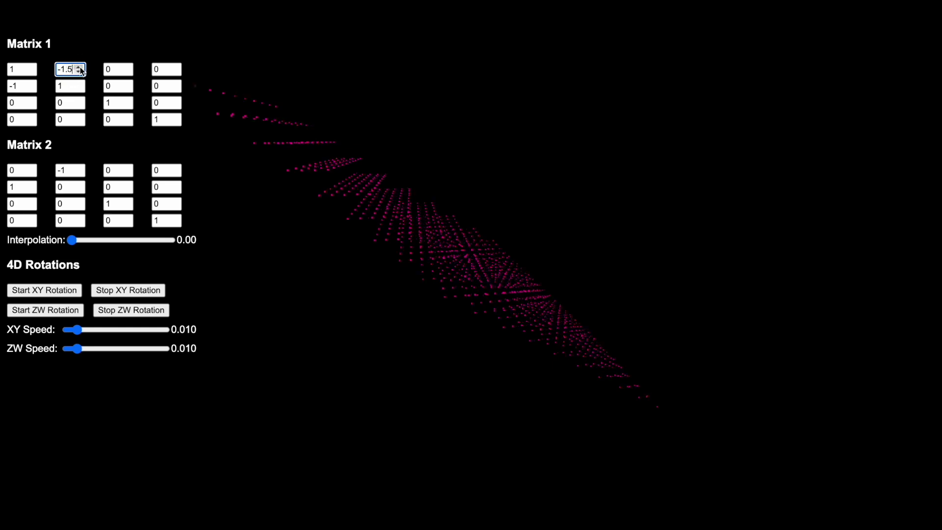
- Step Matrix 1 row 1, column 2 from -1.5 back up to 0
{"action": "left_click", "coordinate": [79, 68]}
{"action": "left_click", "coordinate": [79, 67]}
{"action": "left_click", "coordinate": [80, 67]}
{"action": "left_click", "coordinate": [79, 67]}
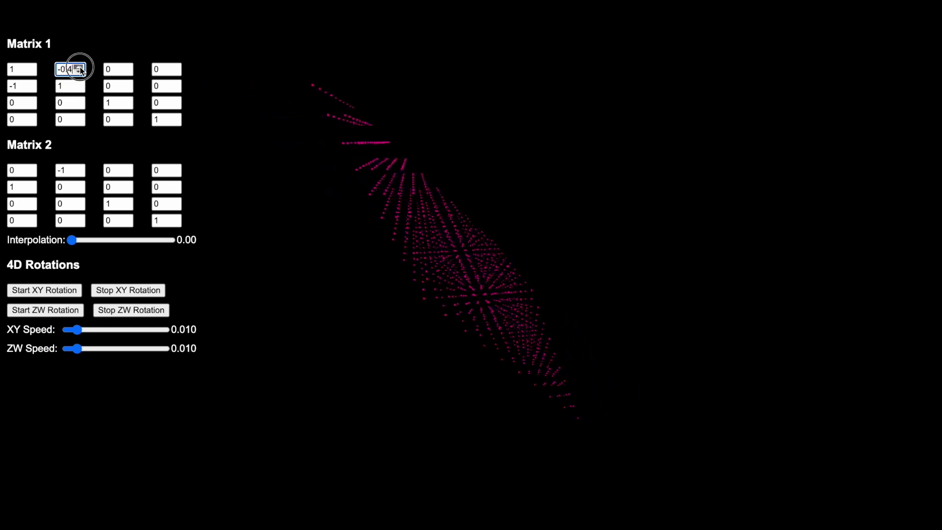
{"action": "left_click", "coordinate": [79, 67]}
{"action": "left_click", "coordinate": [79, 67]}
{"action": "left_click", "coordinate": [79, 68]}
{"action": "left_click", "coordinate": [79, 67]}
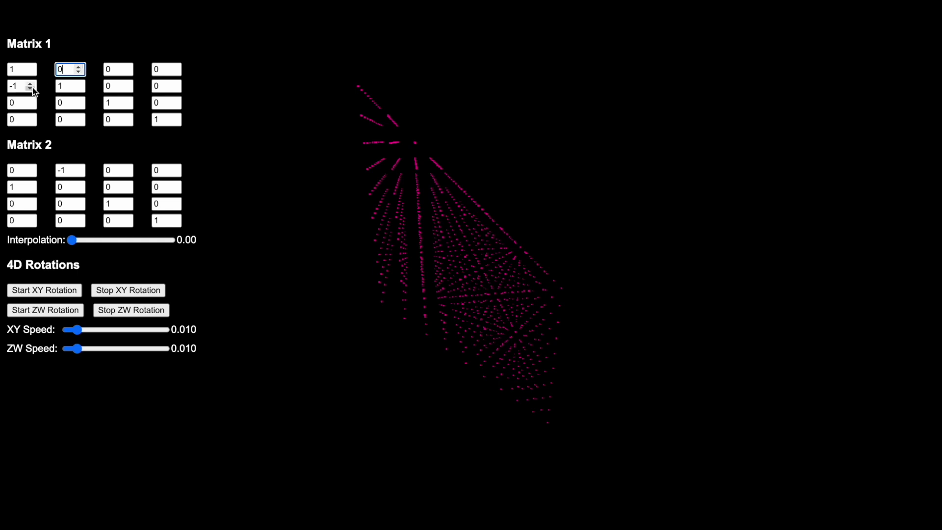
- Set Matrix 1 row 3, column 2 to 2.6 and row 2, column 3 to 1.6, inspecting the slab
{"action": "left_click", "coordinate": [79, 100]}
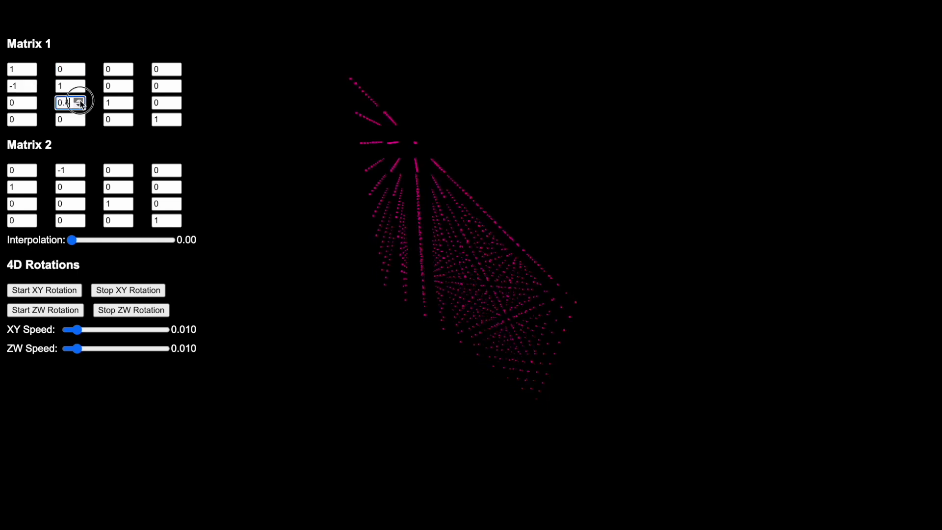
{"action": "left_click", "coordinate": [79, 100]}
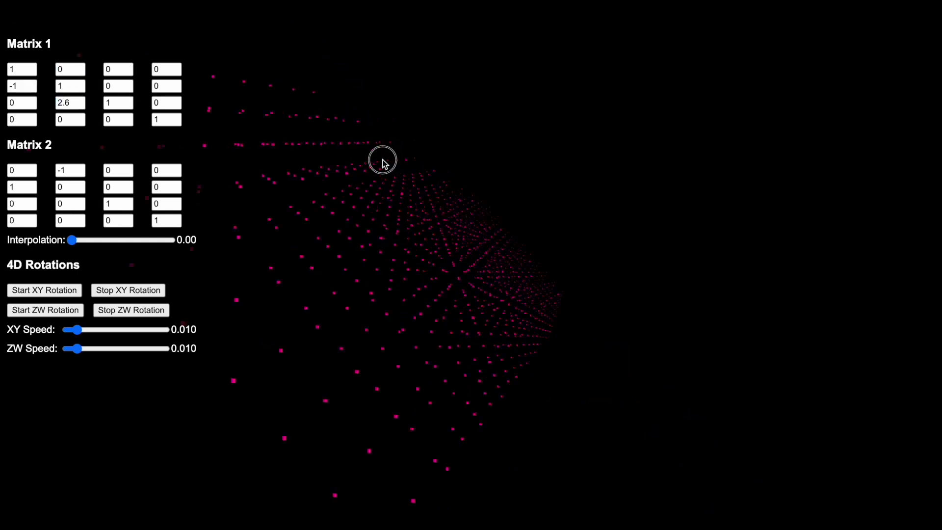
{"action": "left_click_drag", "start_coordinate": [438, 132], "coordinate": [461, 188]}
{"action": "left_click", "coordinate": [126, 84]}
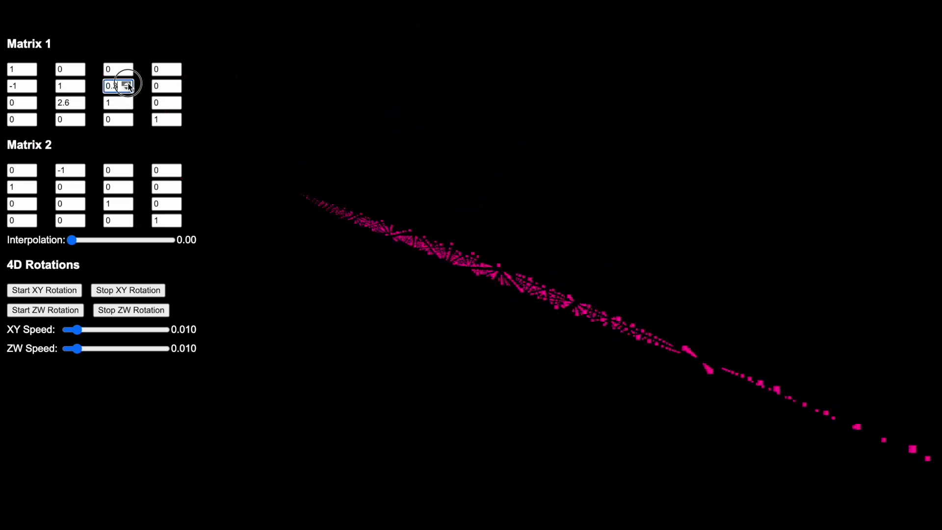
{"action": "left_click_drag", "start_coordinate": [501, 210], "coordinate": [443, 300]}
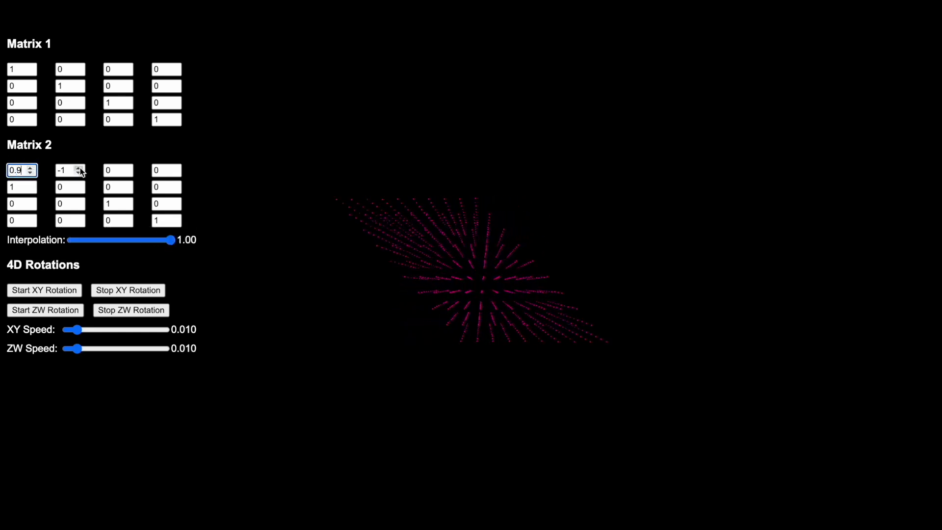
- Set Matrix 2's top-left entry to 0.9 and step its row 1, column 2 from -1.5 to 0
{"action": "left_click", "coordinate": [79, 173]}
{"action": "left_click", "coordinate": [79, 173]}
{"action": "left_click", "coordinate": [79, 173]}
{"action": "left_click", "coordinate": [79, 173]}
{"action": "left_click", "coordinate": [79, 173]}
{"action": "left_click_drag", "start_coordinate": [80, 169], "coordinate": [79, 168]}
{"action": "left_click", "coordinate": [79, 169]}
{"action": "left_click", "coordinate": [79, 169]}
{"action": "left_click", "coordinate": [79, 169]}
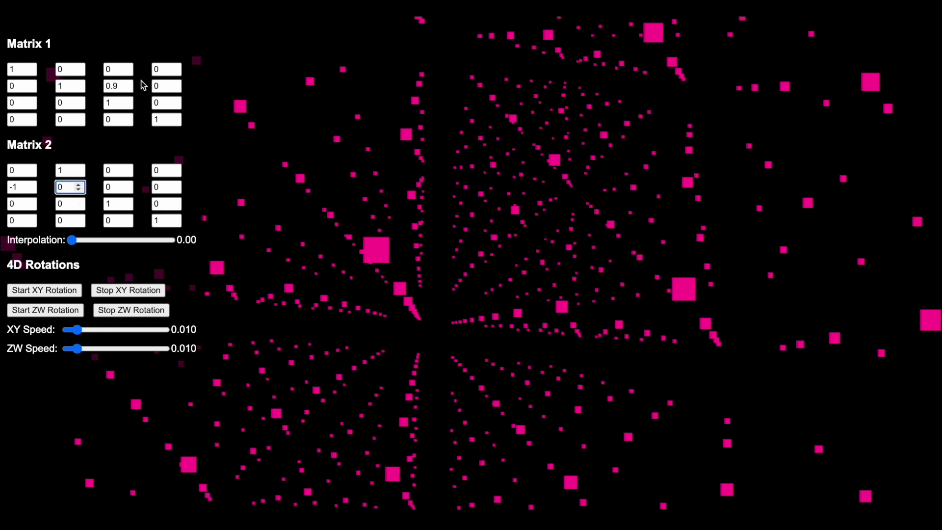
- Lower Matrix 1's row 2, column 3 shear value toward zero
{"action": "left_click", "coordinate": [126, 88]}
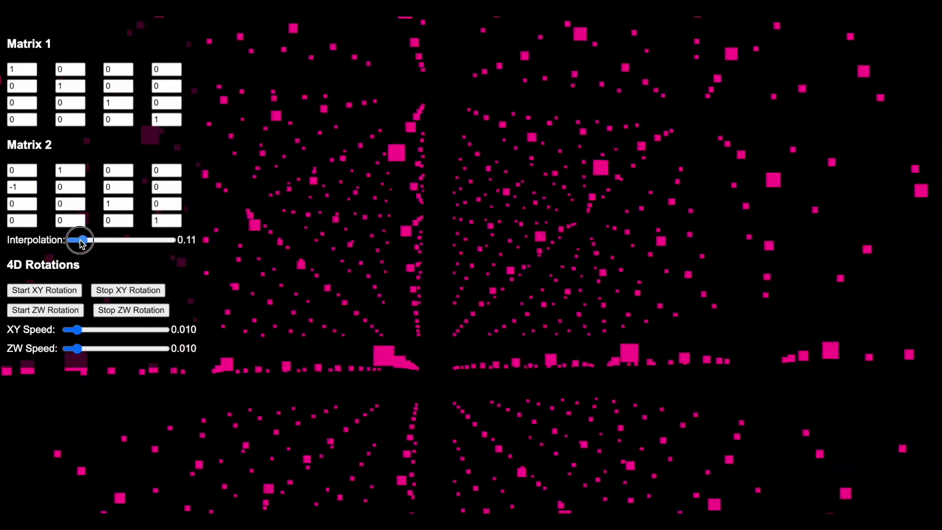
{"action": "scroll", "coordinate": [476, 223], "scroll_direction": "down", "scroll_amount": 10}
{"action": "scroll", "coordinate": [433, 239], "scroll_direction": "up", "scroll_amount": 10}
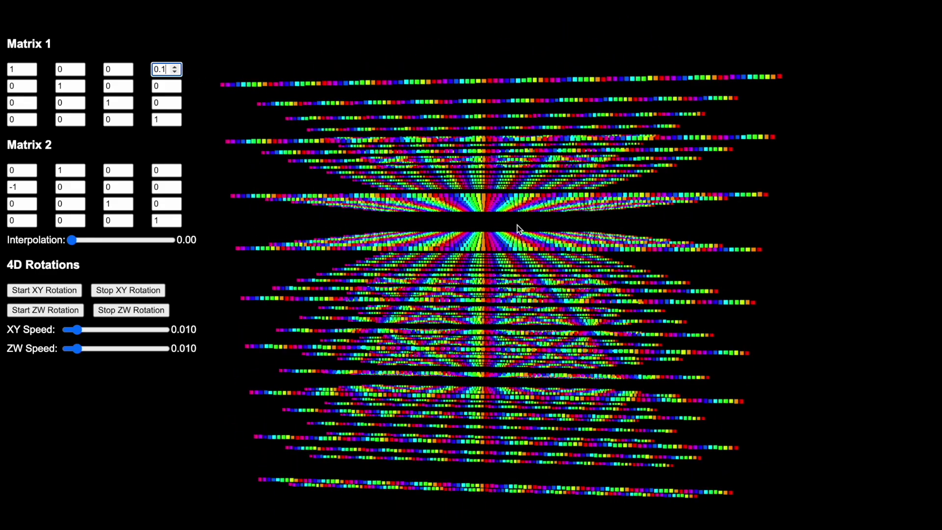
- Raise Matrix 1's top-right entry step by step to about 1.6
{"action": "left_click", "coordinate": [517, 225]}
{"action": "left_click_drag", "start_coordinate": [517, 225], "coordinate": [540, 251]}
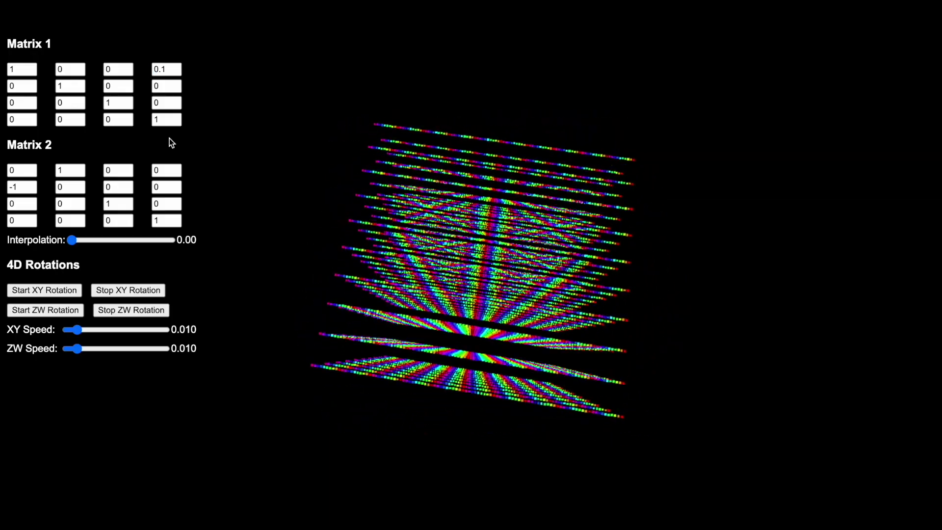
{"action": "left_click", "coordinate": [175, 68]}
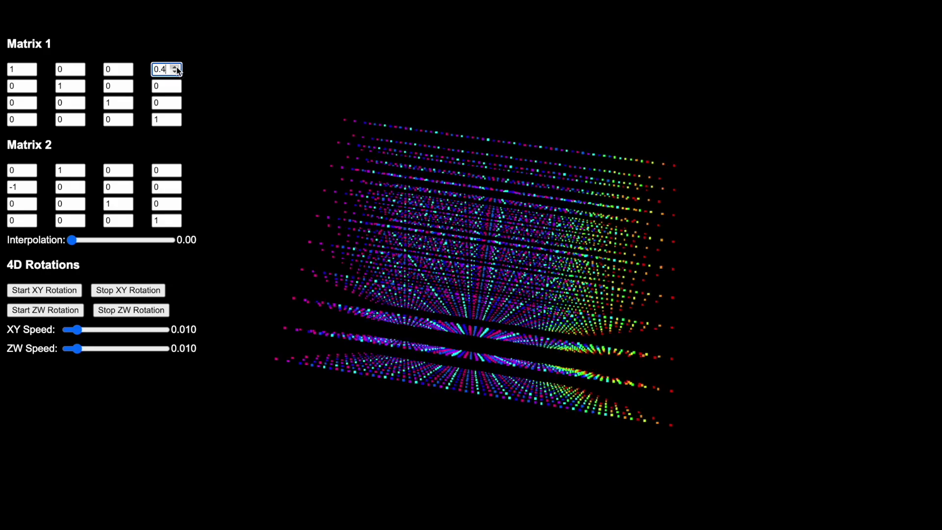
{"action": "left_click", "coordinate": [176, 67]}
{"action": "left_click", "coordinate": [175, 67]}
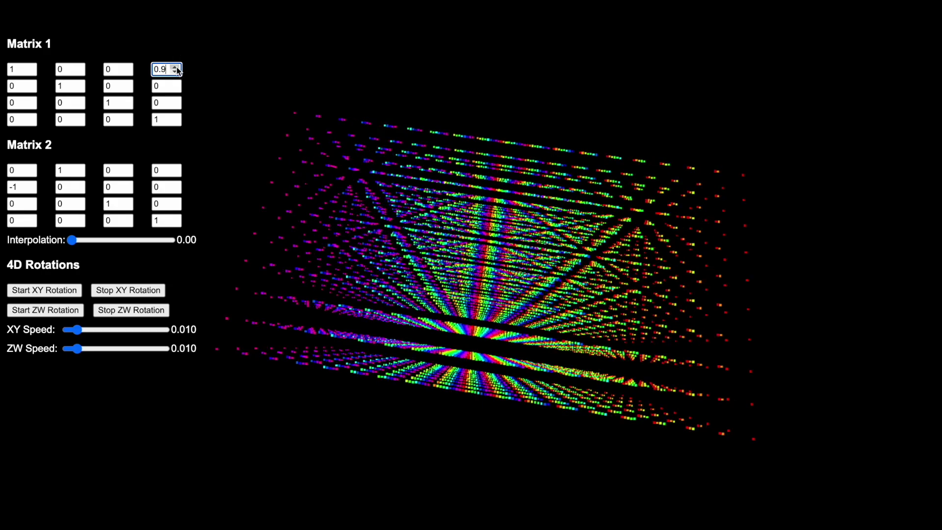
{"action": "left_click", "coordinate": [175, 68]}
{"action": "left_click", "coordinate": [176, 68]}
{"action": "left_click", "coordinate": [175, 67]}
{"action": "left_click", "coordinate": [174, 66]}
{"action": "left_click", "coordinate": [174, 66]}
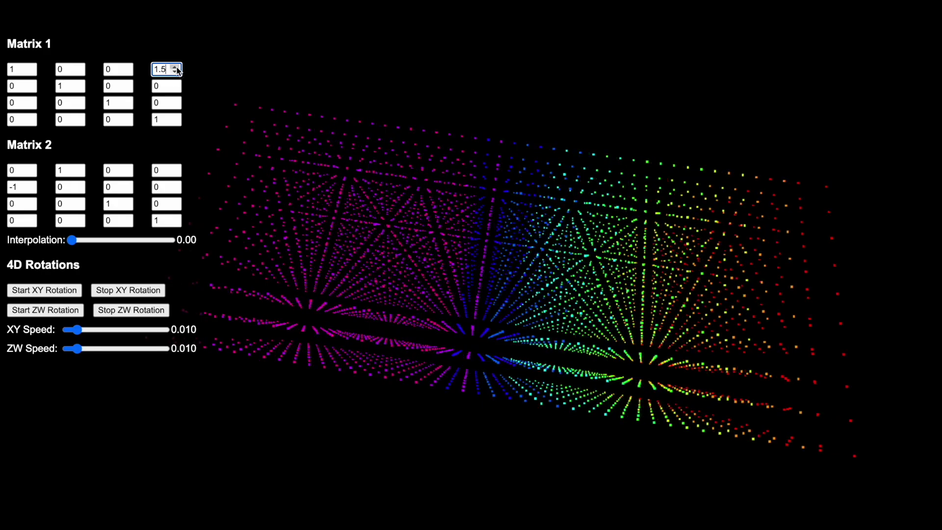
{"action": "left_click", "coordinate": [175, 67]}
{"action": "left_click", "coordinate": [174, 67]}
- Lower Matrix 1's top-right entry past 0.5 into negative values
{"action": "left_click", "coordinate": [175, 72]}
{"action": "left_click", "coordinate": [175, 72]}
{"action": "left_click", "coordinate": [175, 71]}
{"action": "left_click", "coordinate": [176, 71]}
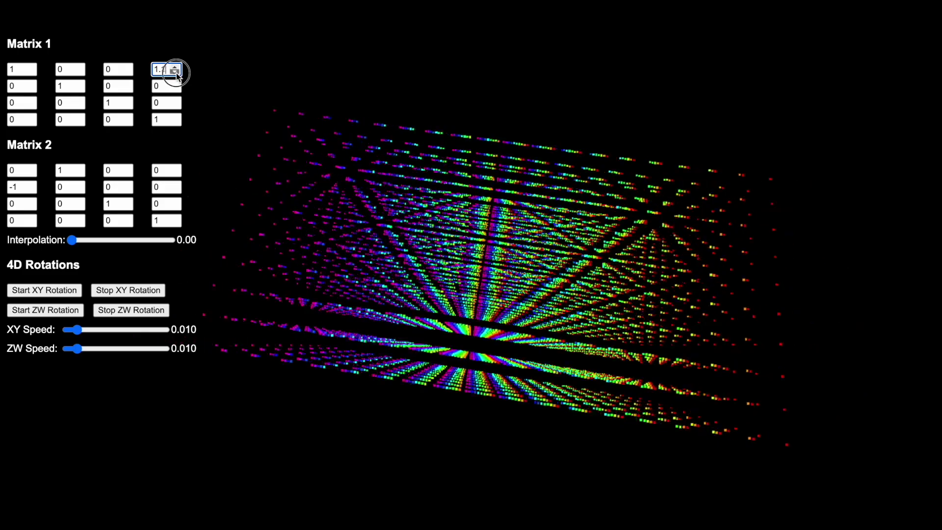
{"action": "left_click", "coordinate": [175, 71]}
{"action": "left_click", "coordinate": [175, 72]}
{"action": "left_click", "coordinate": [175, 72]}
{"action": "left_click", "coordinate": [175, 71]}
{"action": "left_click", "coordinate": [175, 72]}
{"action": "left_click", "coordinate": [175, 71]}
{"action": "left_click", "coordinate": [175, 71]}
{"action": "left_click", "coordinate": [175, 72]}
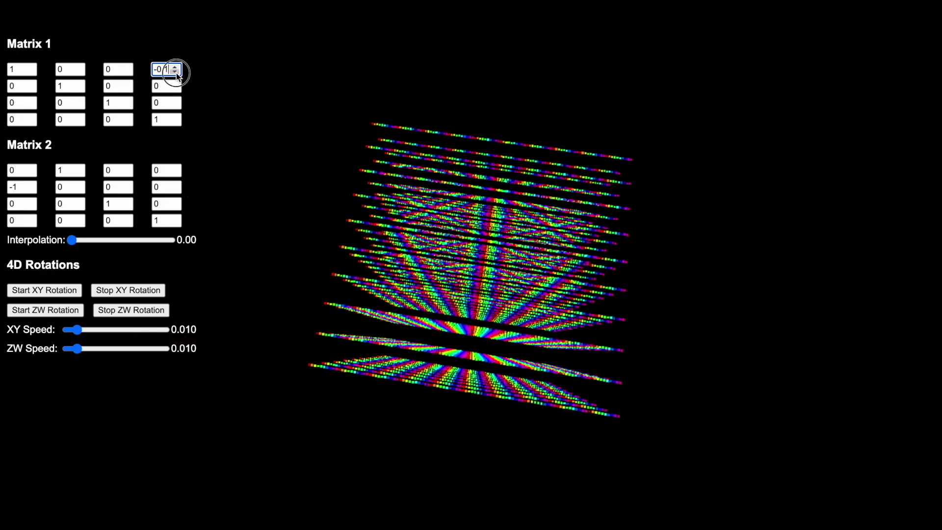
{"action": "left_click", "coordinate": [175, 72]}
{"action": "left_click", "coordinate": [175, 72]}
{"action": "left_click", "coordinate": [176, 72]}
{"action": "left_click", "coordinate": [176, 72]}
{"action": "left_click", "coordinate": [175, 72]}
{"action": "left_click", "coordinate": [175, 71]}
{"action": "left_click", "coordinate": [175, 72]}
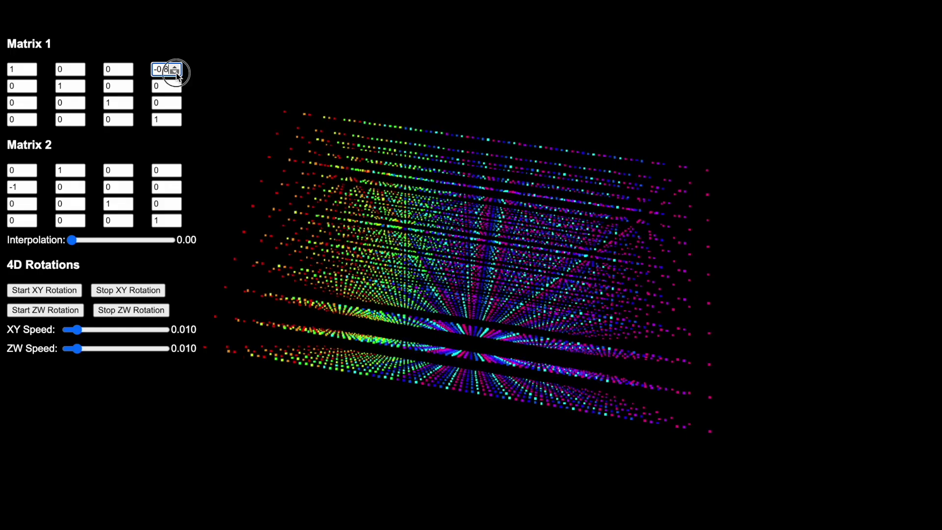
{"action": "left_click", "coordinate": [176, 72]}
{"action": "left_click", "coordinate": [175, 72]}
{"action": "left_click", "coordinate": [175, 71]}
- Return the top-right entry to 0 and give row 2's last entry 0.1
{"action": "left_click", "coordinate": [175, 72]}
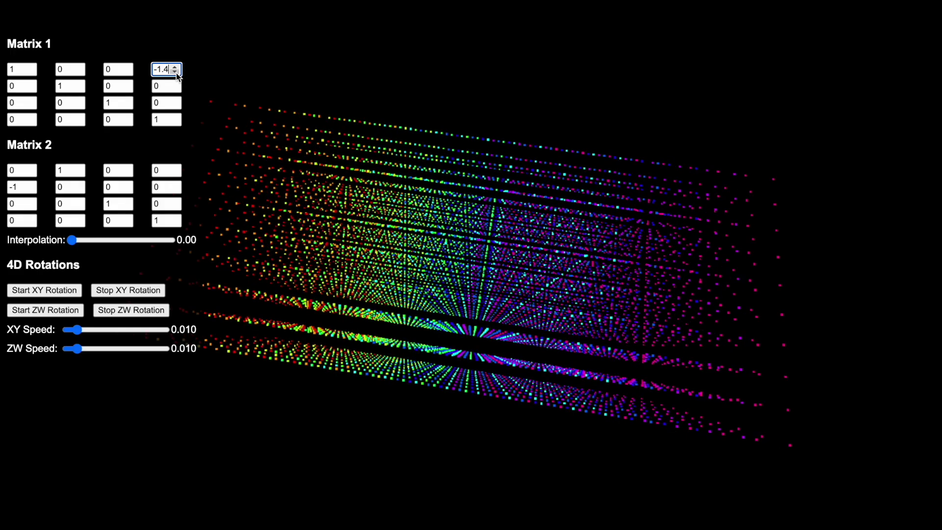
{"action": "left_click", "coordinate": [175, 69]}
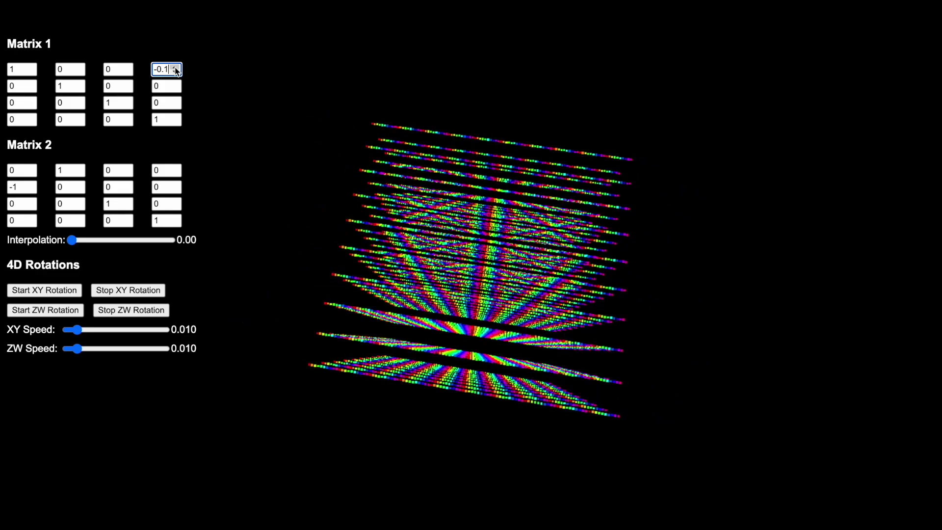
{"action": "left_click", "coordinate": [175, 67]}
{"action": "left_click", "coordinate": [174, 67]}
{"action": "left_click", "coordinate": [176, 66]}
{"action": "left_click", "coordinate": [176, 84]}
{"action": "left_click", "coordinate": [175, 84]}
{"action": "left_click", "coordinate": [175, 83]}
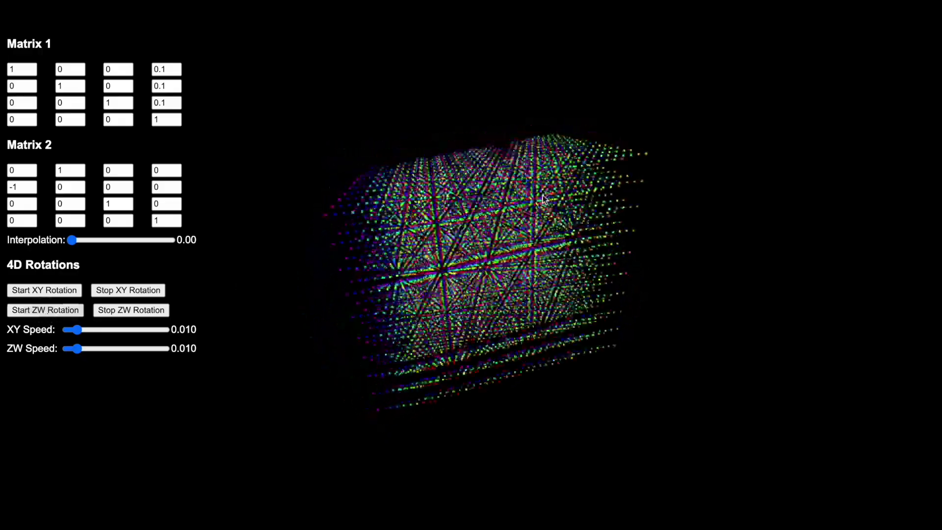
- Orbit the lattice to a new viewing angle
{"action": "left_click", "coordinate": [524, 307]}
{"action": "left_click_drag", "start_coordinate": [524, 308], "coordinate": [658, 226]}
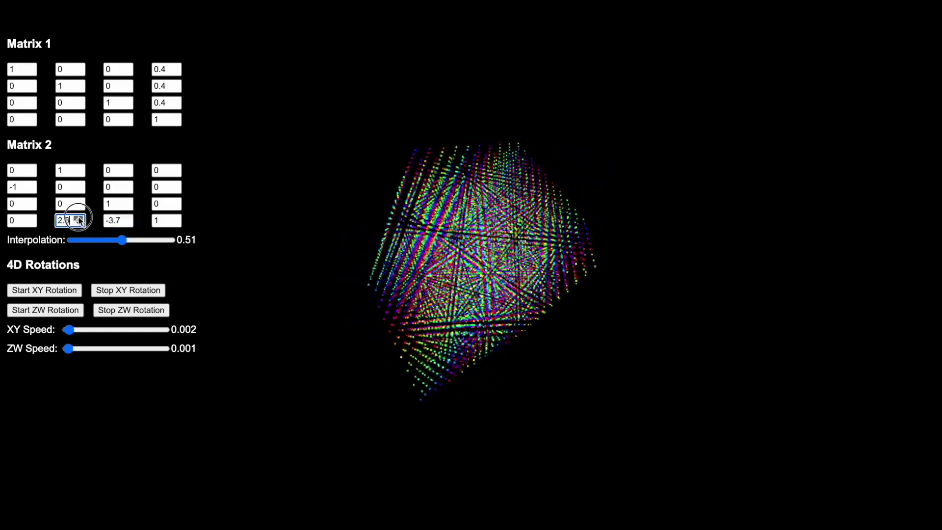
- Set Matrix 1 row 3, column 2 to -0.6, row 4, column 1 to 4.1, and interpolation to 1.00
{"action": "left_click", "coordinate": [77, 105]}
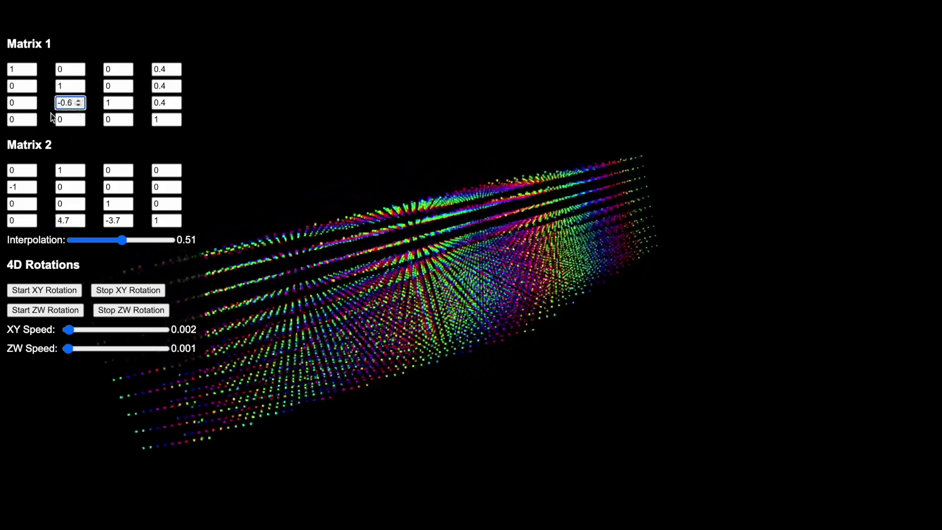
{"action": "left_click", "coordinate": [31, 117]}
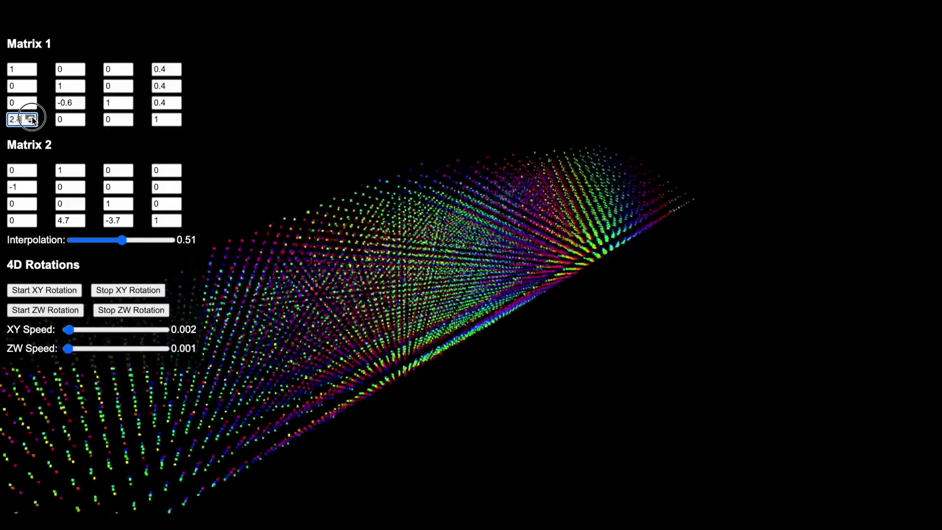
{"action": "left_click", "coordinate": [30, 116]}
{"action": "left_click_drag", "start_coordinate": [124, 247], "coordinate": [200, 221]}
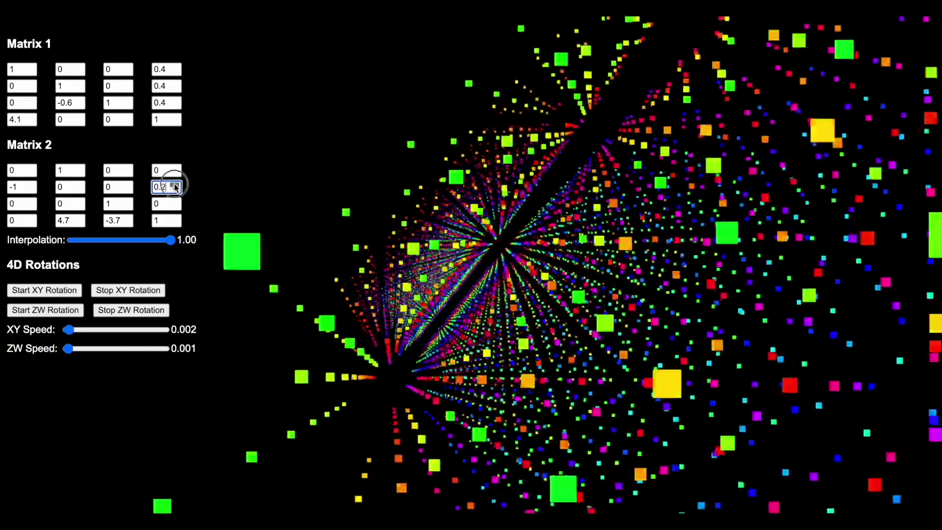
{"action": "left_click", "coordinate": [176, 185]}
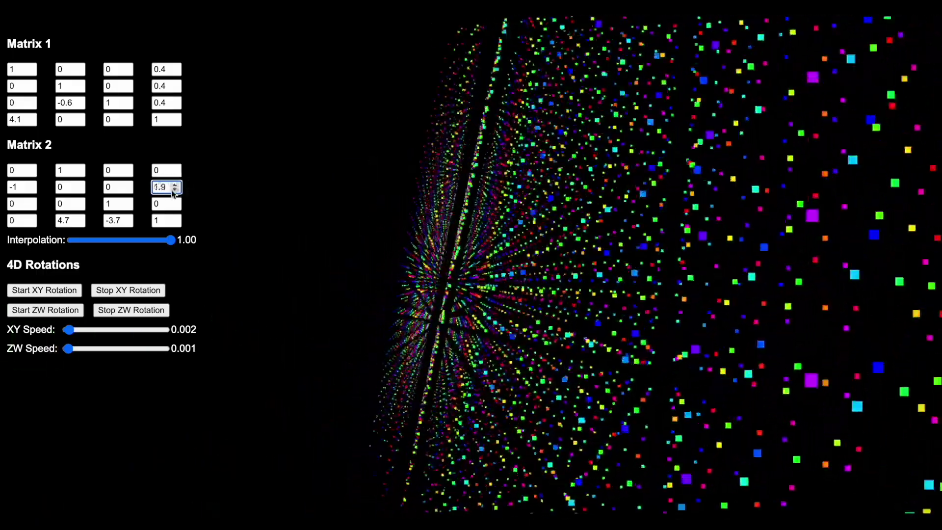
- Edit Matrix 2's last column (1.9, negatives, -3.7) and raise Matrix 1's top-right entry to 0.6
{"action": "left_click", "coordinate": [177, 206]}
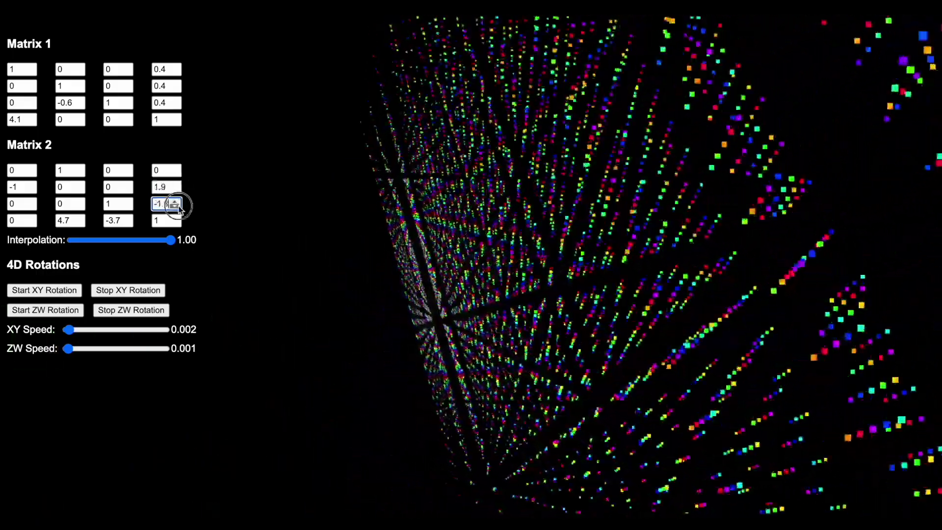
{"action": "left_click", "coordinate": [175, 172]}
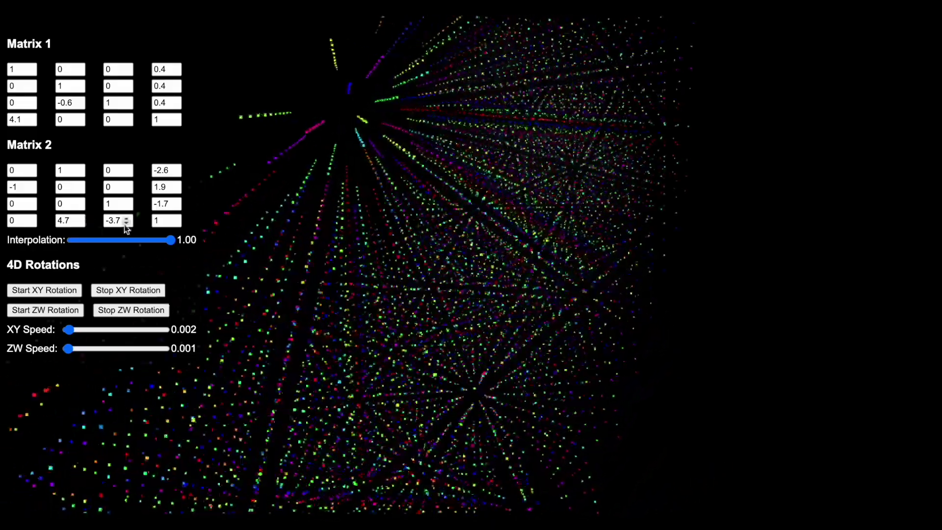
{"action": "left_click", "coordinate": [126, 222]}
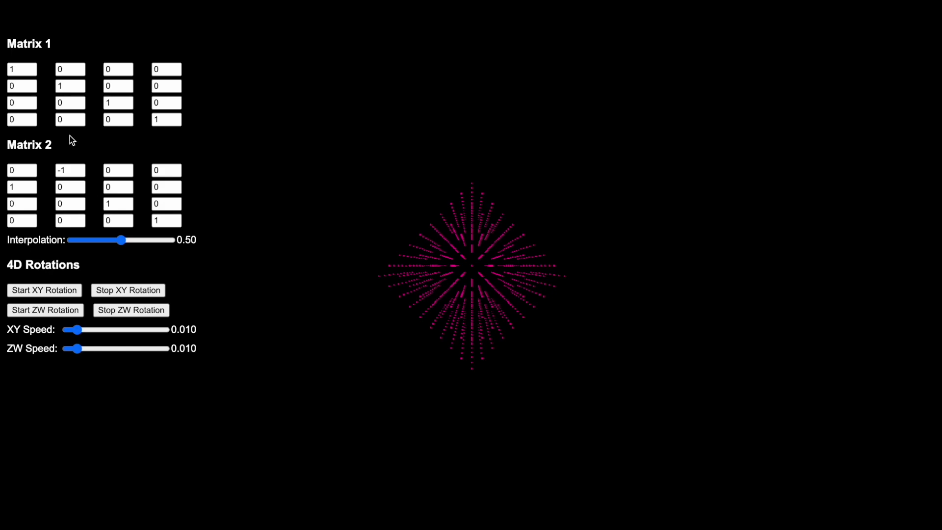
{"action": "left_click", "coordinate": [176, 67]}
{"action": "left_click", "coordinate": [177, 67]}
{"action": "left_click", "coordinate": [177, 67]}
{"action": "left_click", "coordinate": [176, 67]}
- Raise Matrix 1 entries (1,4) and (3,4) to 1, orbiting the lattice between edits
{"action": "left_click", "coordinate": [176, 67]}
{"action": "left_click", "coordinate": [176, 67]}
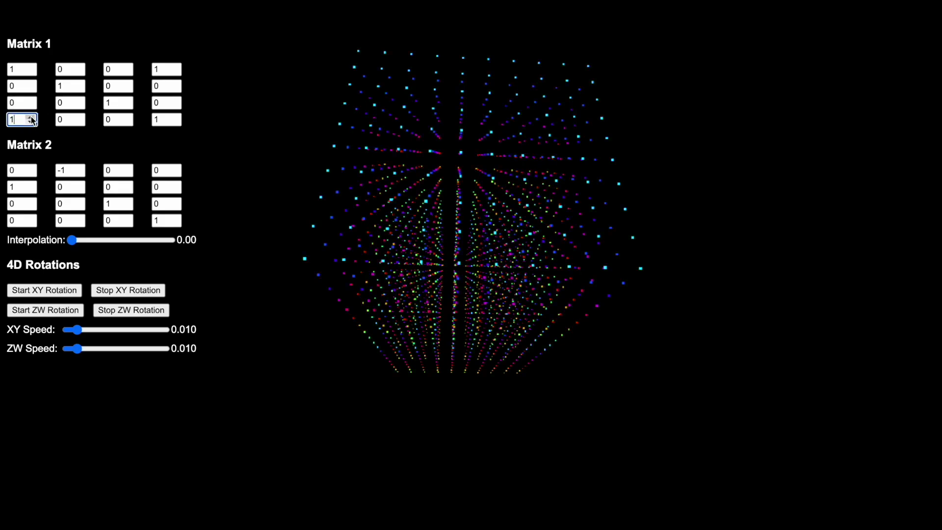
{"action": "left_click_drag", "start_coordinate": [386, 201], "coordinate": [512, 309]}
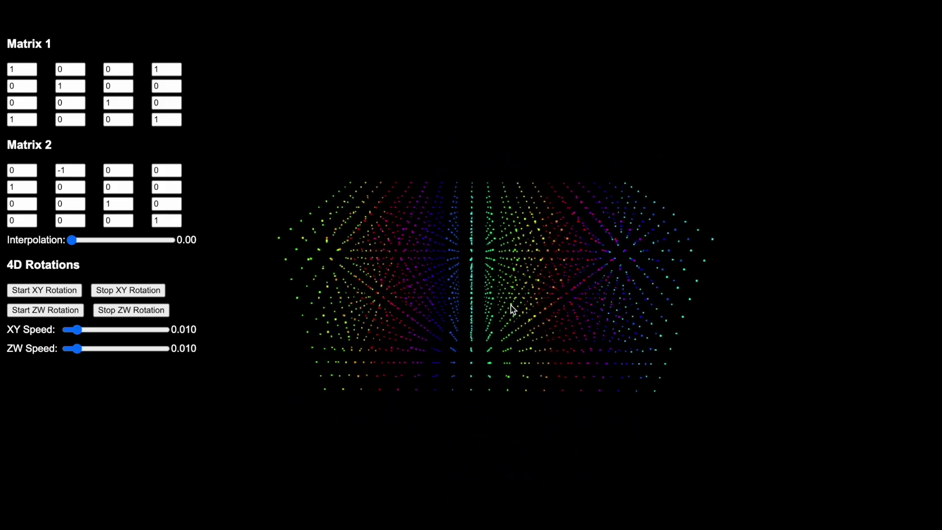
{"action": "left_click", "coordinate": [174, 101]}
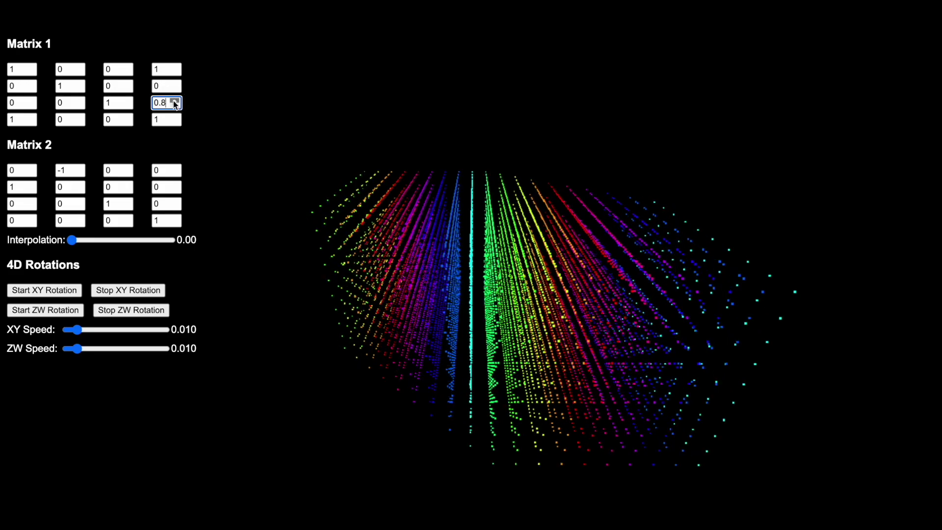
{"action": "left_click", "coordinate": [175, 101]}
{"action": "left_click", "coordinate": [175, 101]}
{"action": "left_click_drag", "start_coordinate": [383, 191], "coordinate": [496, 214]}
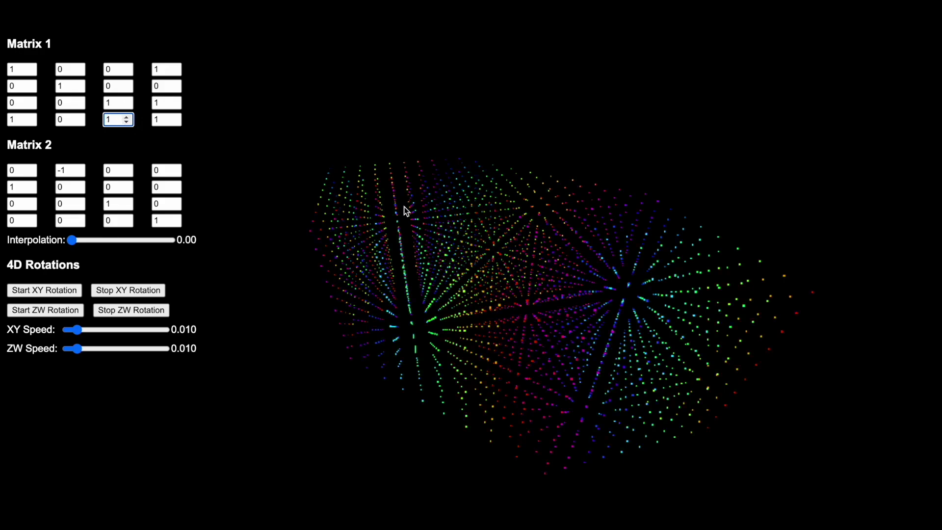
{"action": "left_click_drag", "start_coordinate": [404, 207], "coordinate": [543, 231]}
{"action": "left_click_drag", "start_coordinate": [444, 268], "coordinate": [470, 158]}
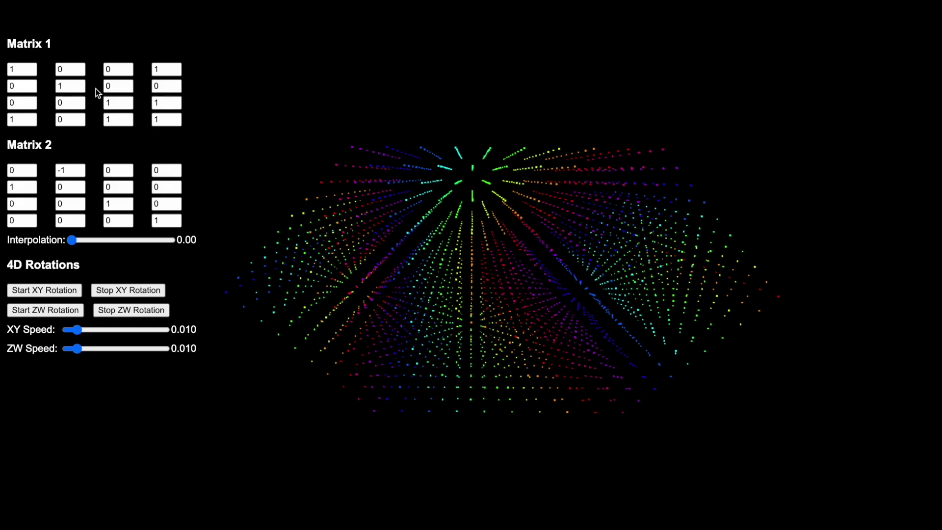
- Step Matrix 1 row 2, column 3 up to 1 and orbit the lattice
{"action": "left_click", "coordinate": [127, 84]}
{"action": "left_click", "coordinate": [127, 84]}
{"action": "left_click", "coordinate": [127, 84]}
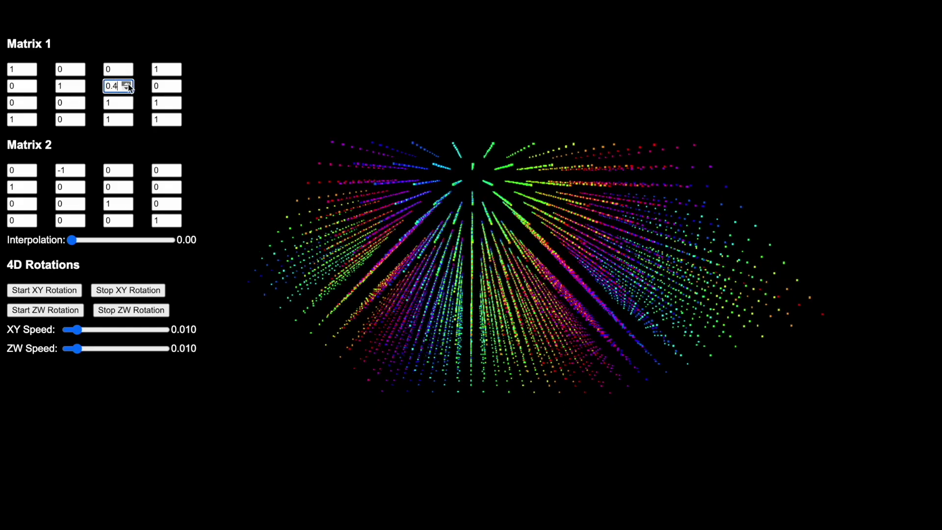
{"action": "left_click", "coordinate": [127, 83]}
{"action": "left_click", "coordinate": [126, 84]}
{"action": "left_click", "coordinate": [126, 84]}
{"action": "left_click", "coordinate": [126, 83]}
{"action": "left_click", "coordinate": [126, 83]}
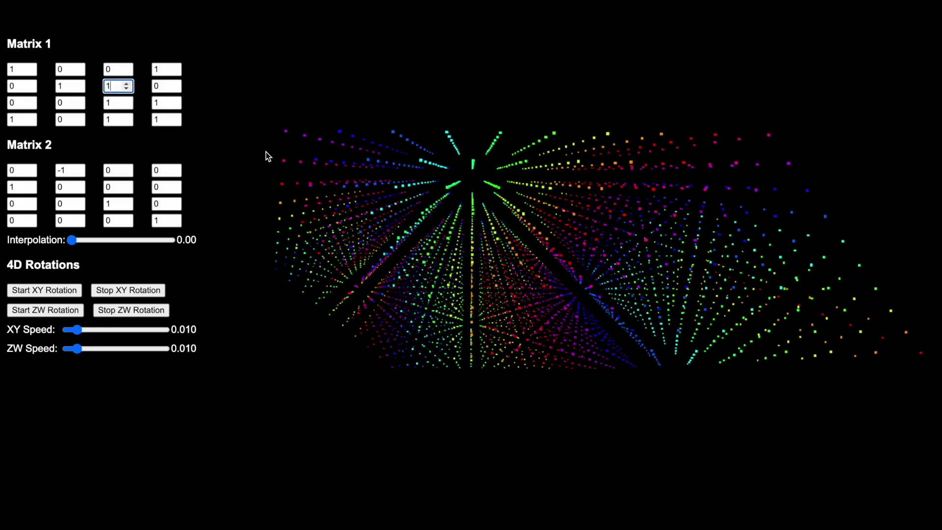
{"action": "left_click_drag", "start_coordinate": [373, 153], "coordinate": [358, 200]}
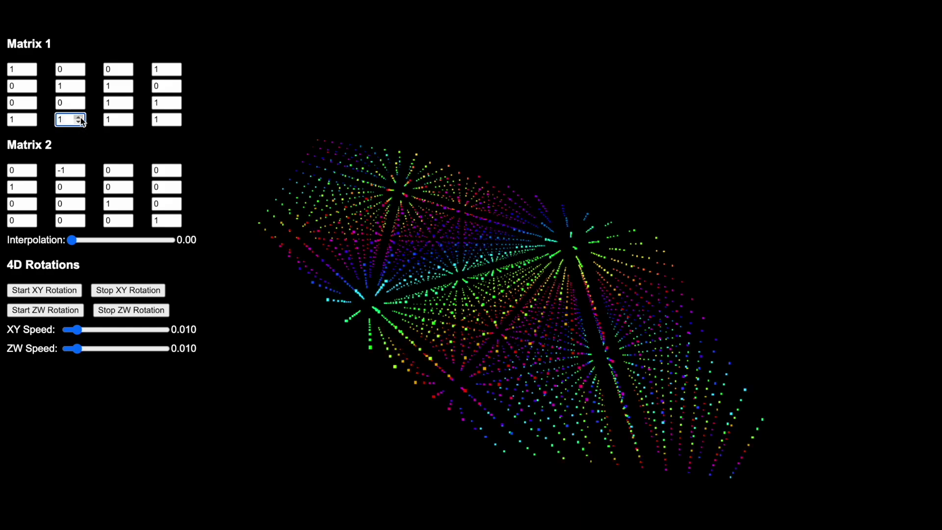
- Set Matrix 1 row 3, column 2 to 1 and enter 0.5 for row 2, column 4
{"action": "left_click", "coordinate": [79, 100]}
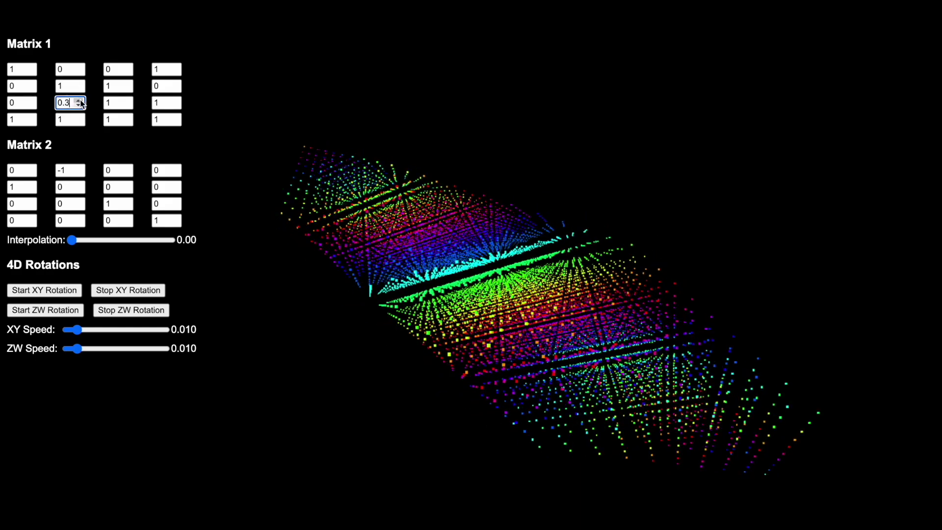
{"action": "left_click", "coordinate": [79, 100]}
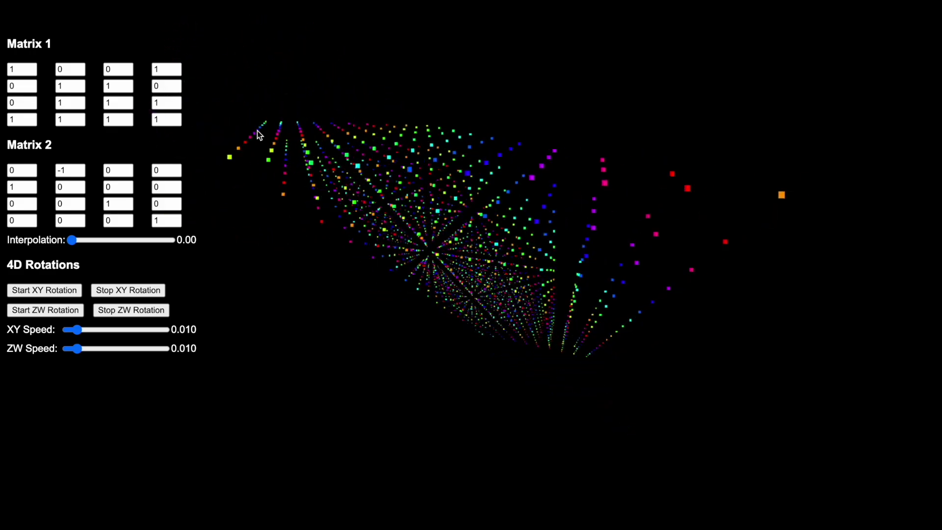
{"action": "double_click", "coordinate": [171, 86]}
{"action": "type", "text": "0.5"}
{"action": "left_click", "coordinate": [175, 86]}
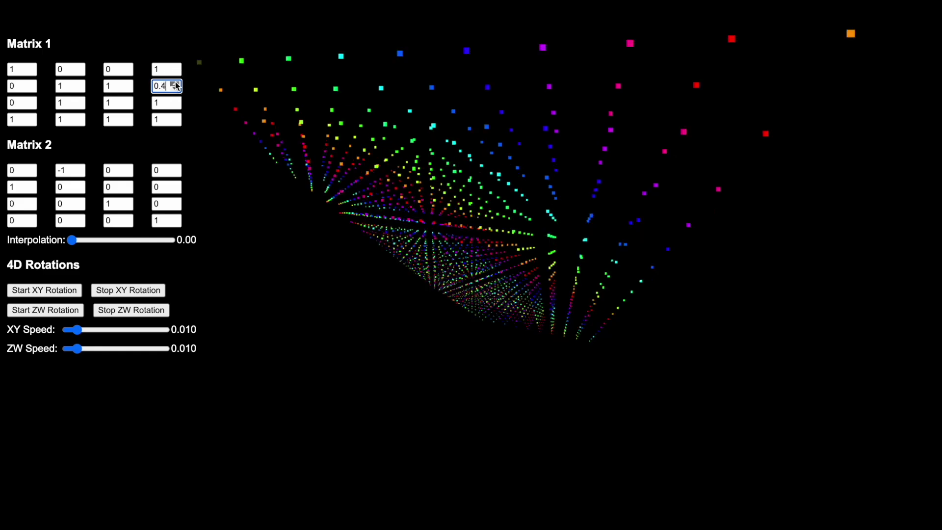